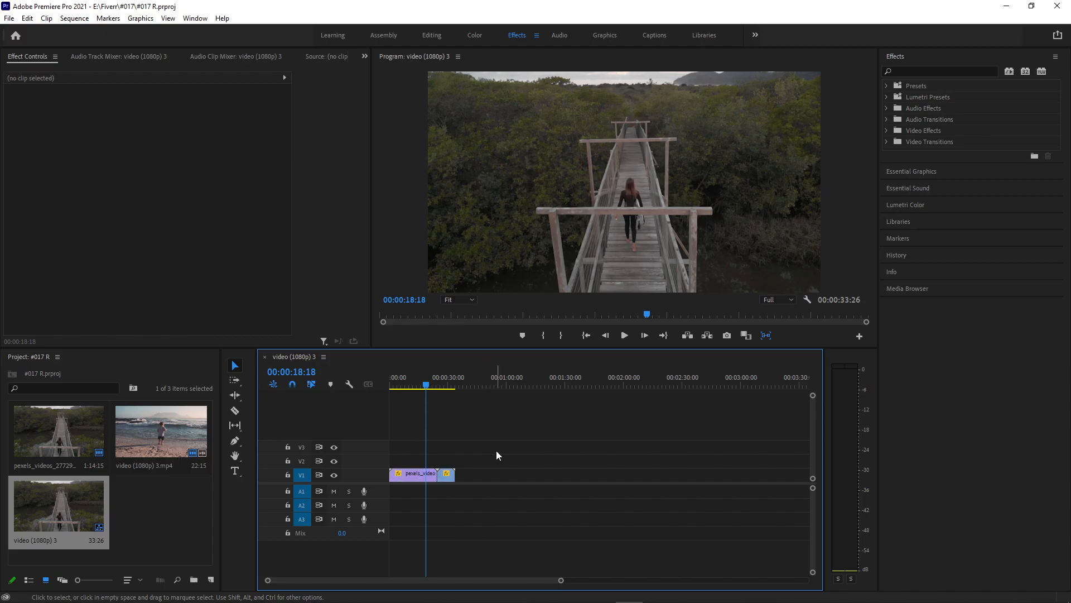
- Apply Gaussian Blur to the bridge clip on V1 with a blurriness of 81, keeping the clip at its default position
click(887, 130)
click(892, 153)
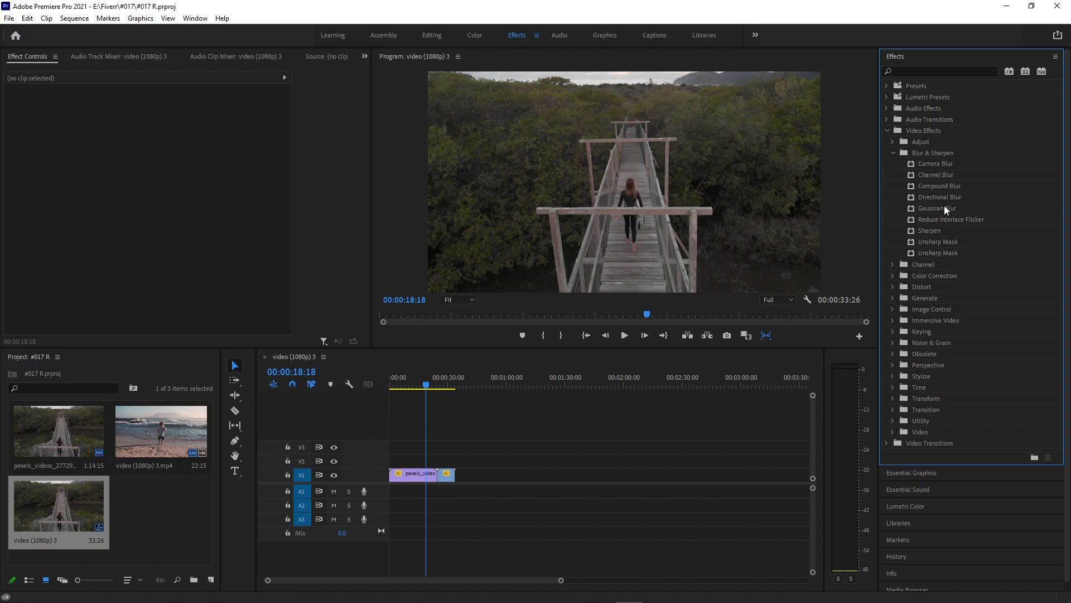
drag(945, 209, 411, 475)
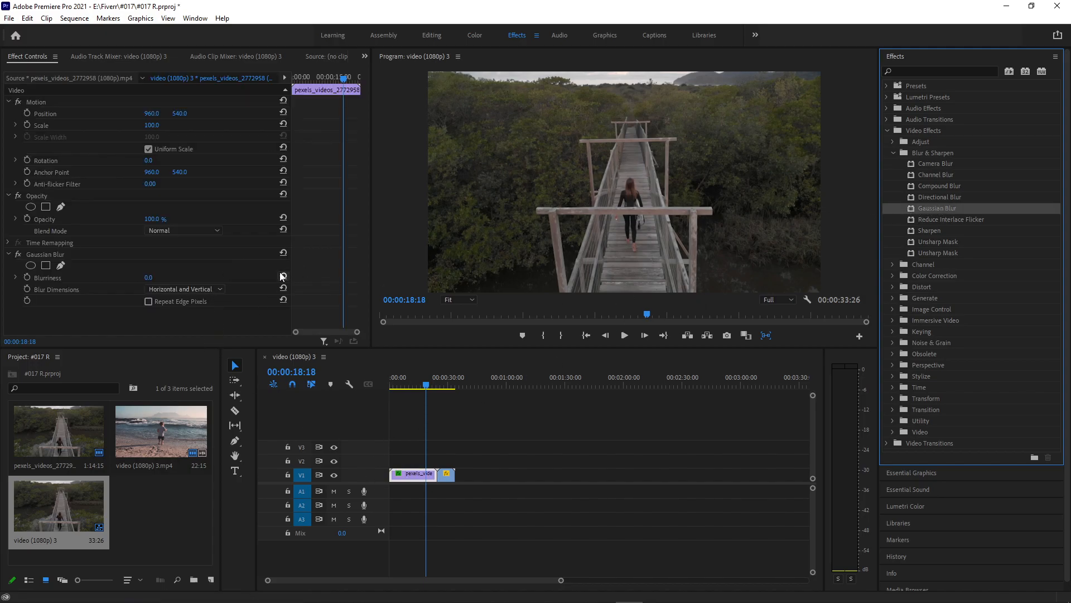
drag(148, 277, 193, 277)
drag(151, 113, 205, 115)
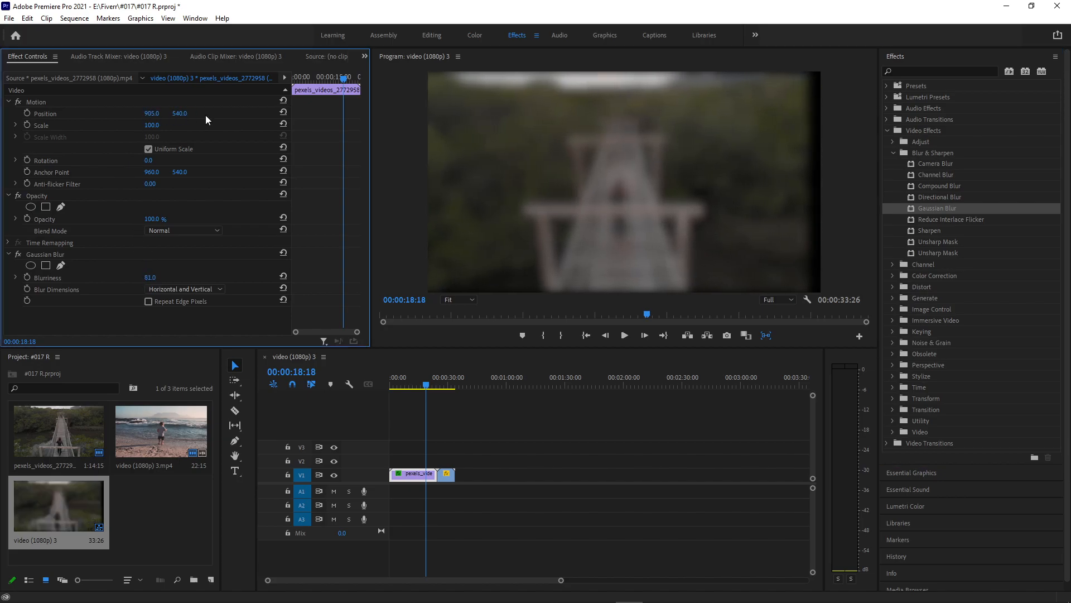
click(284, 113)
- Apply Gaussian Blur to the beach clip on V1 and set its blurriness to 142
drag(430, 384, 449, 378)
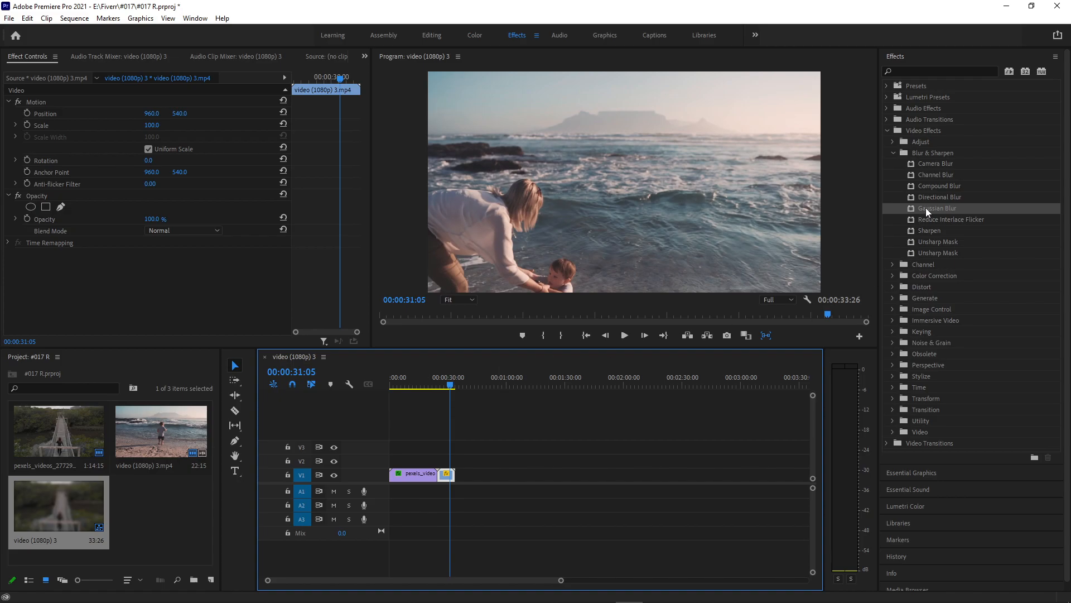
drag(925, 207, 455, 475)
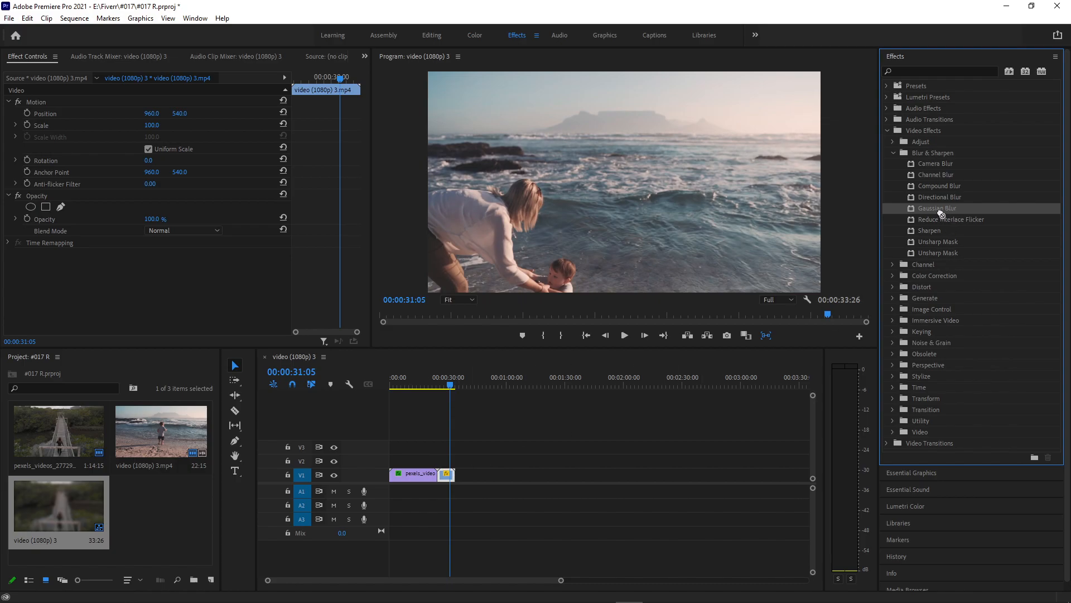
drag(921, 209, 448, 474)
drag(149, 277, 206, 278)
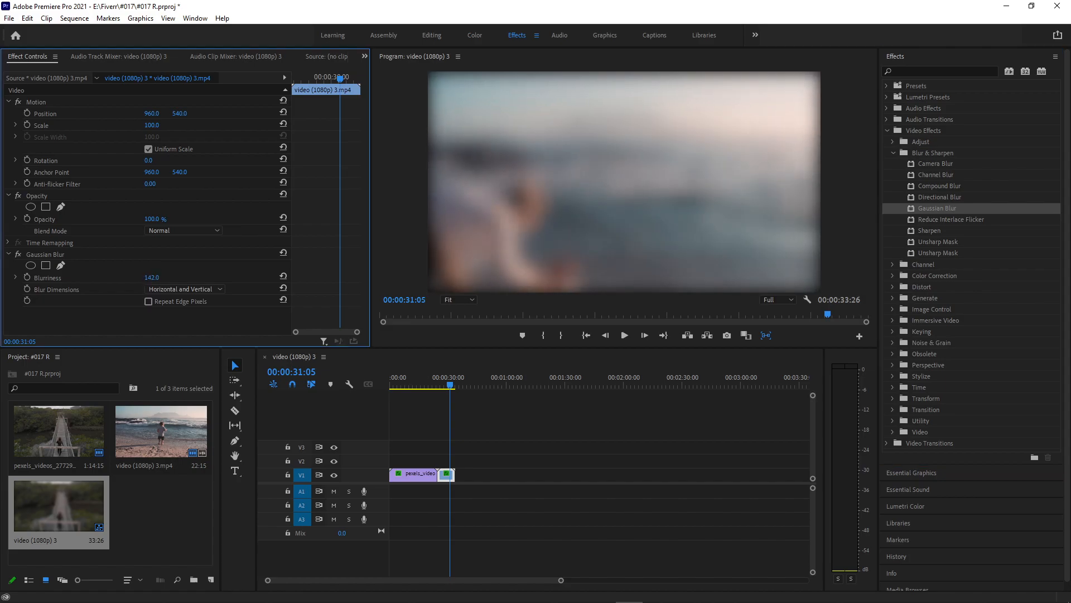
- Replace the beach clip's Gaussian Blur with a copy of the Gaussian Blur from the bridge clip
click(405, 476)
click(88, 253)
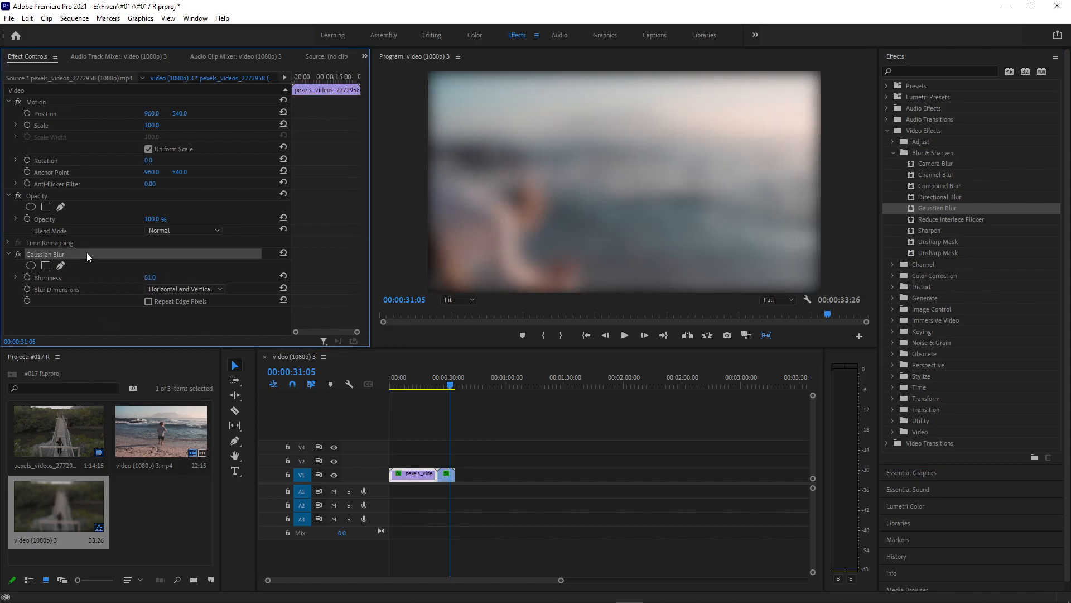
click(484, 447)
click(446, 475)
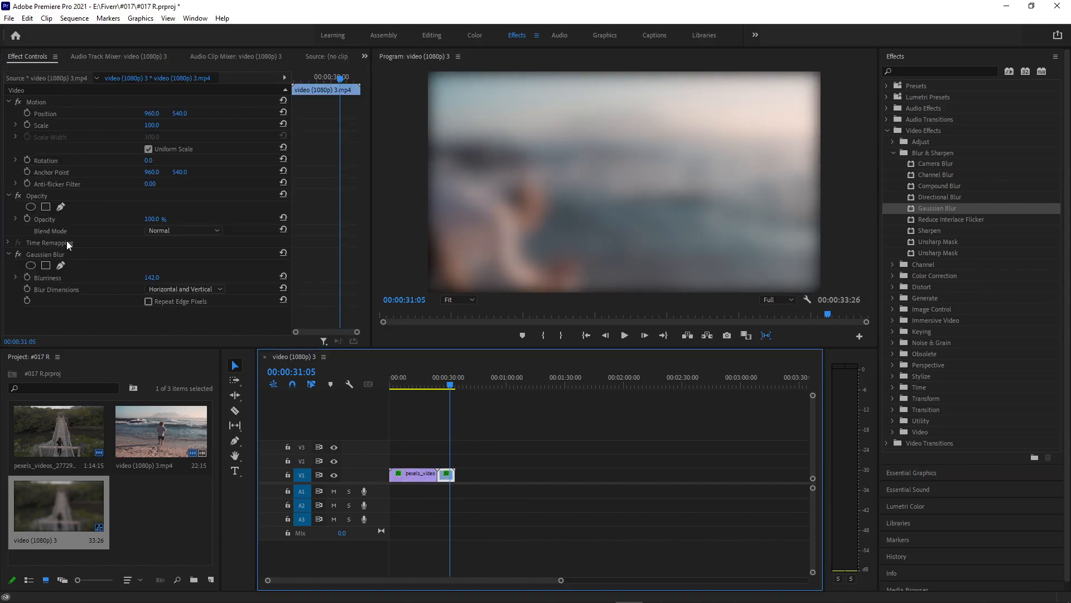
click(74, 255)
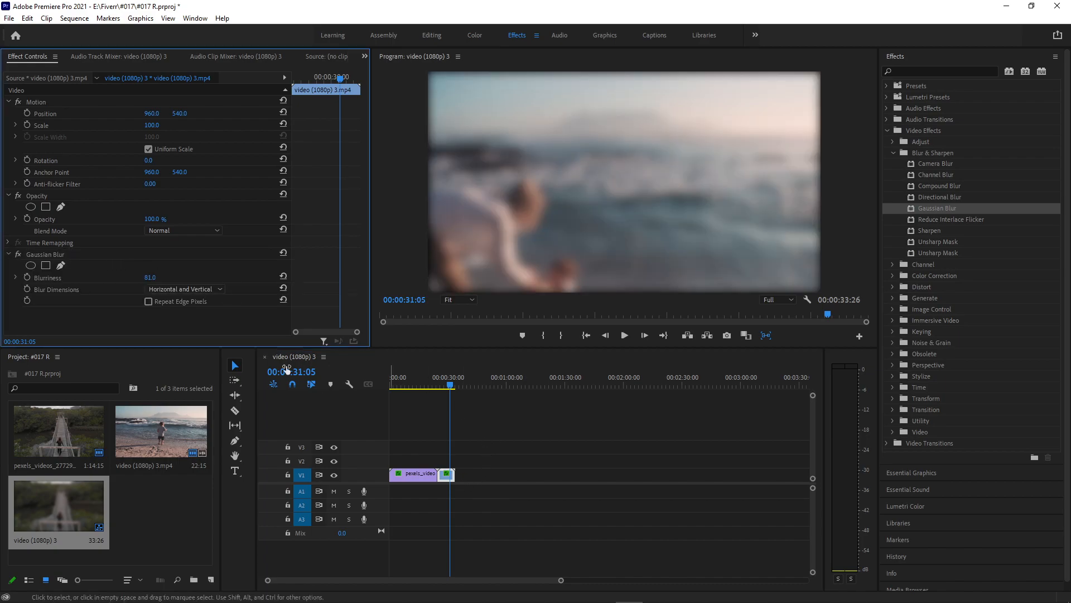
- Delete the Gaussian Blur effect from both the beach clip and the bridge clip
click(54, 253)
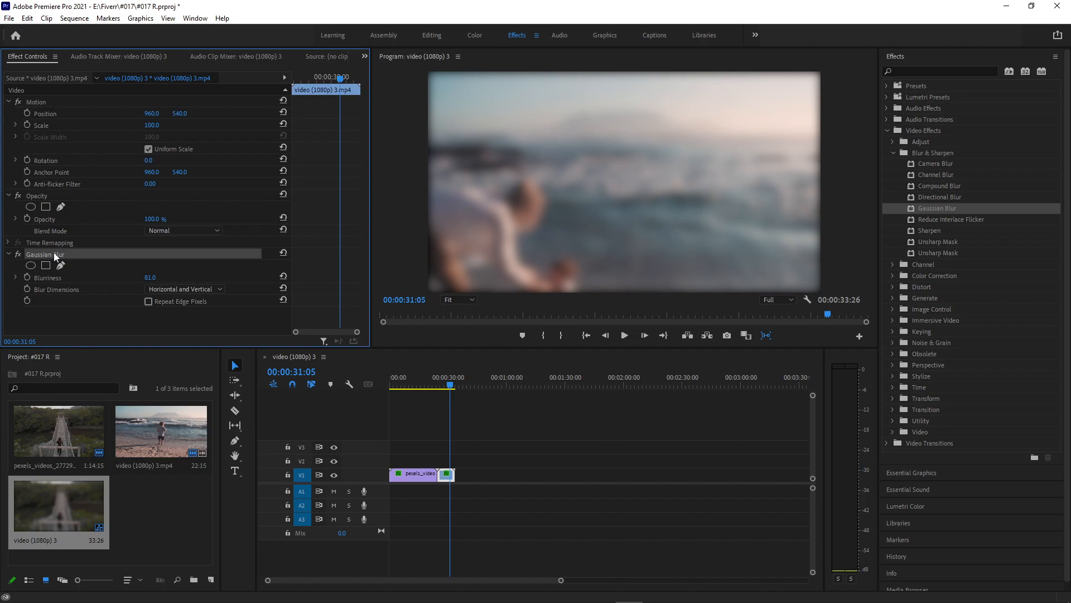
key(Delete)
click(421, 475)
click(100, 258)
click(101, 256)
key(Delete)
- Create an adjustment layer at 1920 × 1080, 30.00 fps, with square pixels
click(131, 503)
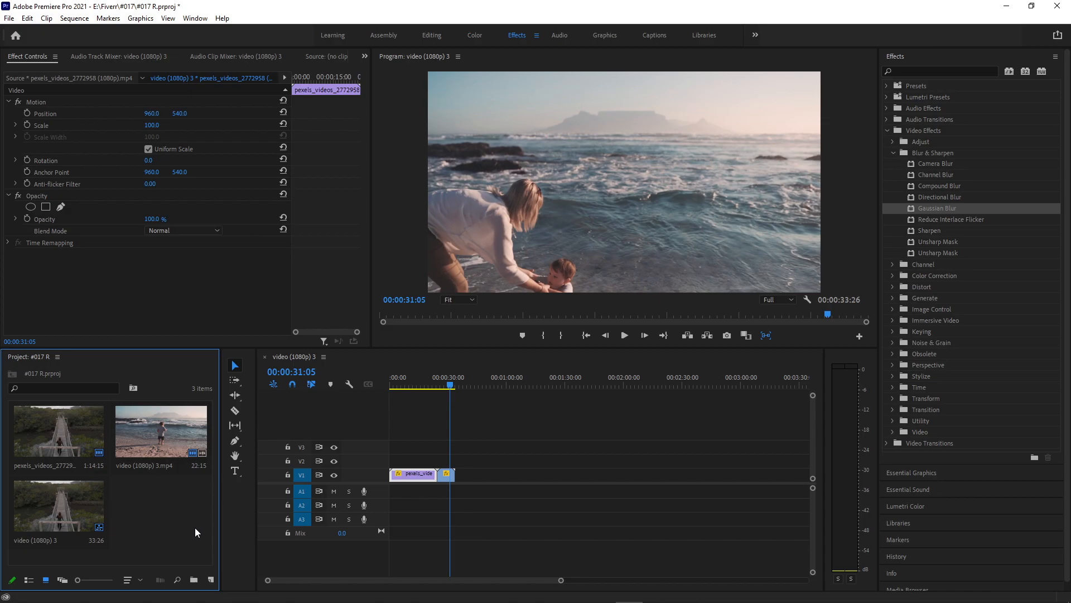
click(9, 18)
mouse_move(166, 31)
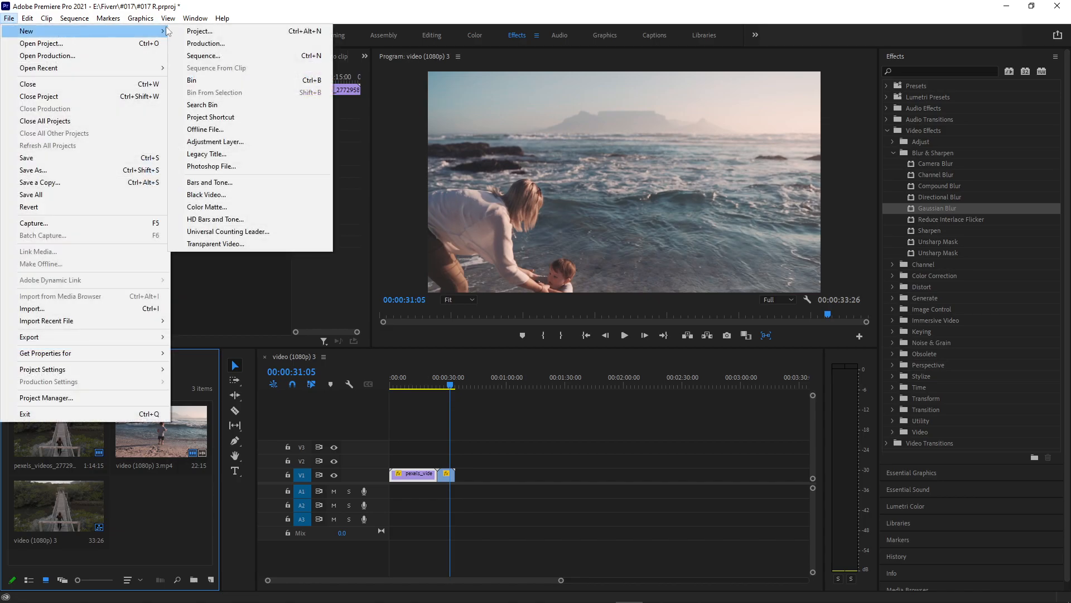
click(214, 142)
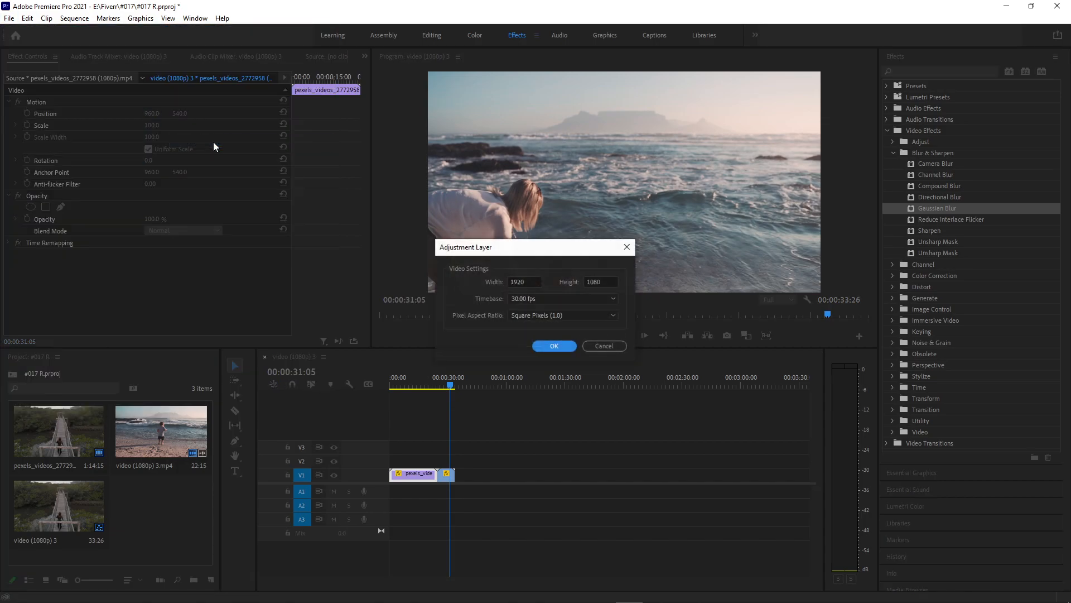
click(553, 344)
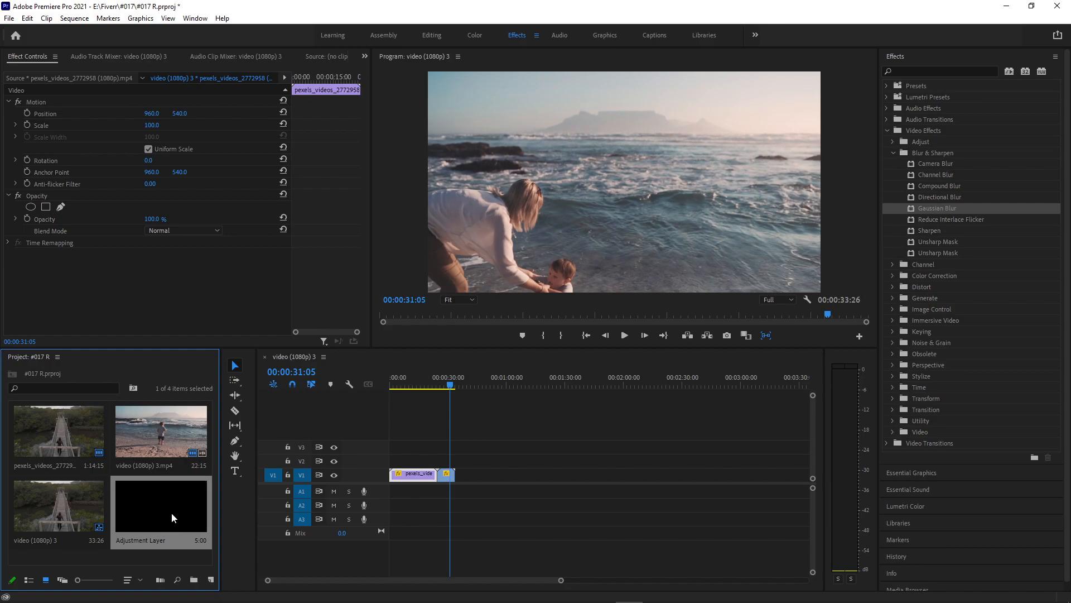
- Rename the adjustment layer as Effects and place it on track V3 from the sequence start, spanning both clips
click(173, 538)
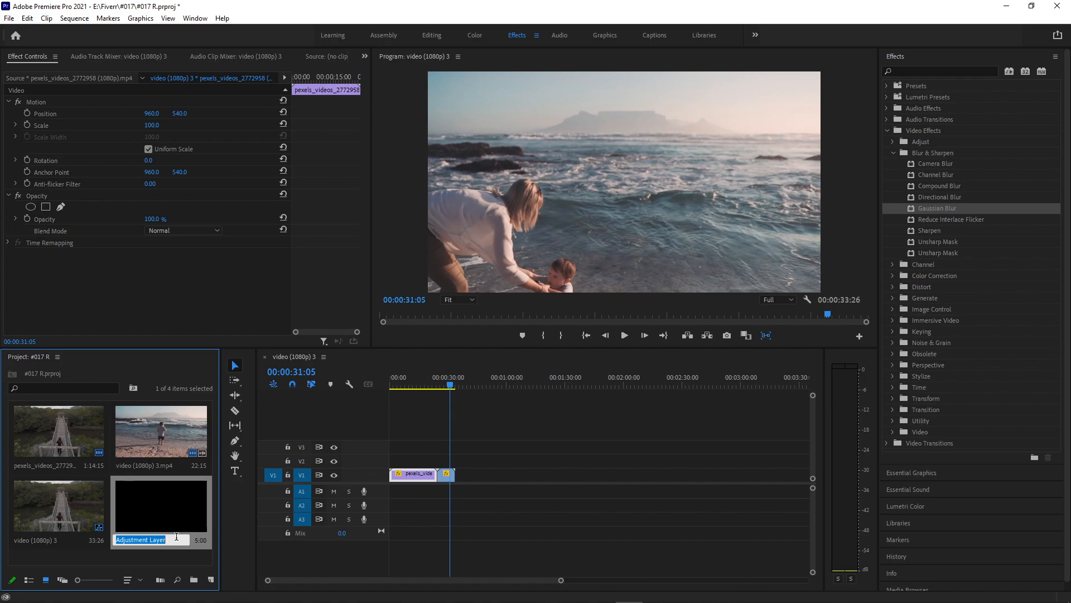
text(Effects)
key(Return)
drag(169, 516, 471, 449)
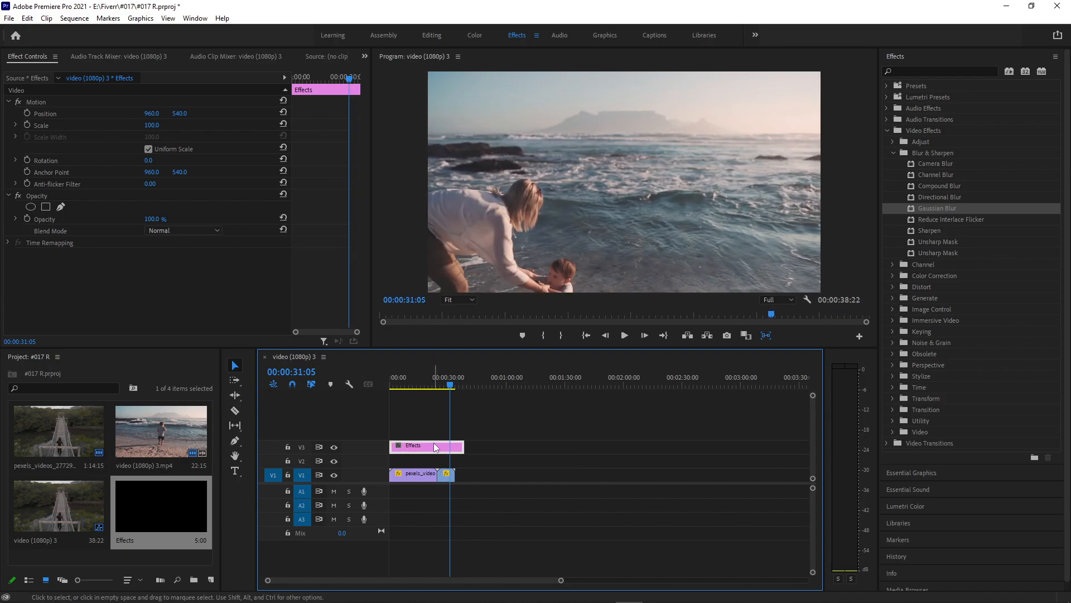
- Apply Gaussian Blur to the Effects layer on V3 with a blurriness of 177 and preview it over both clips
drag(438, 384, 410, 384)
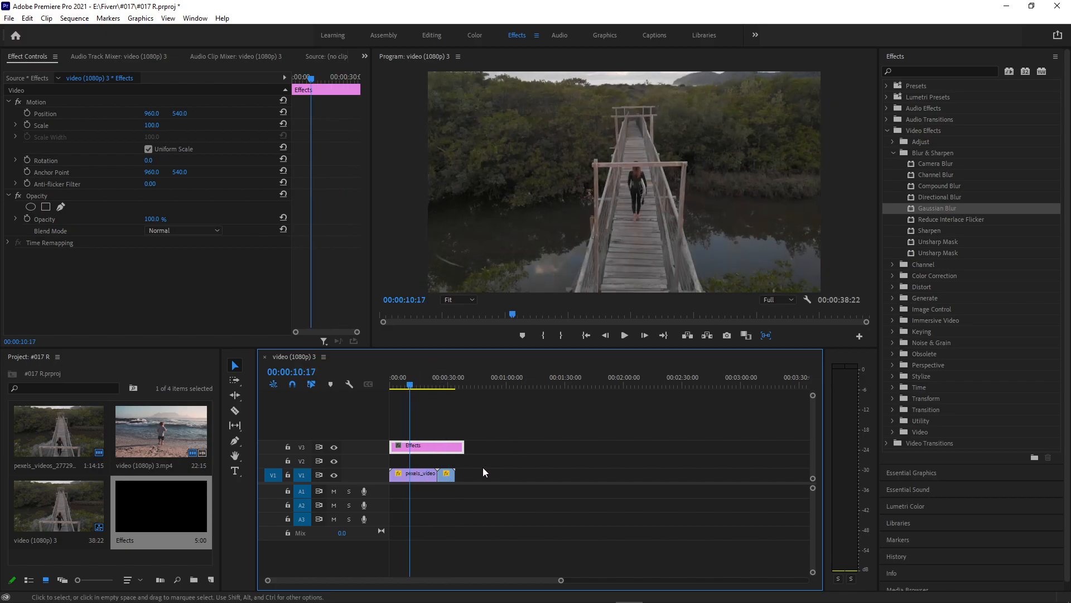
click(437, 485)
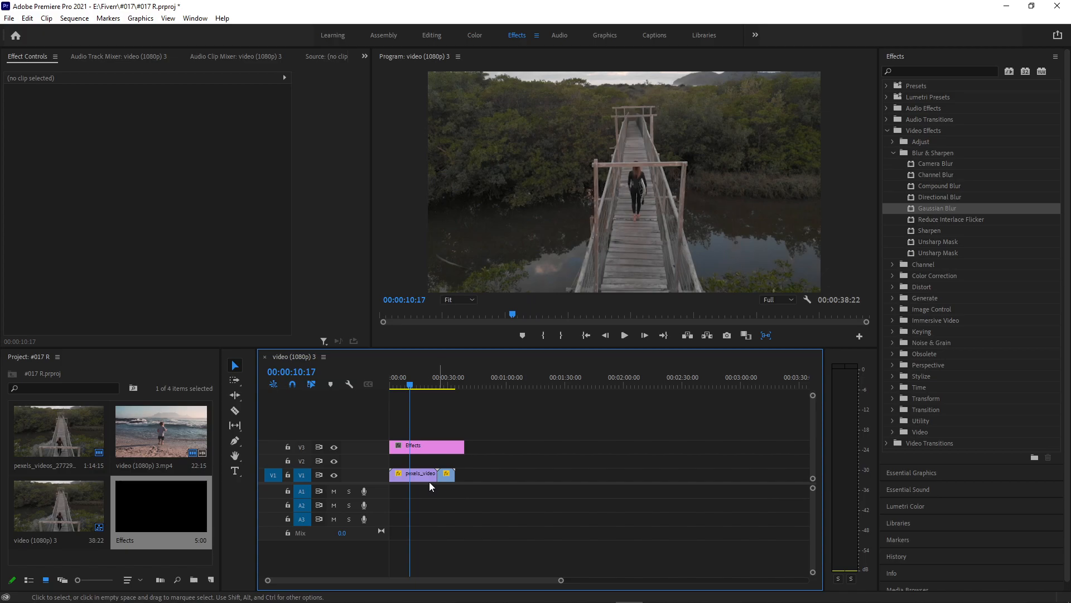
drag(926, 209, 433, 444)
click(432, 448)
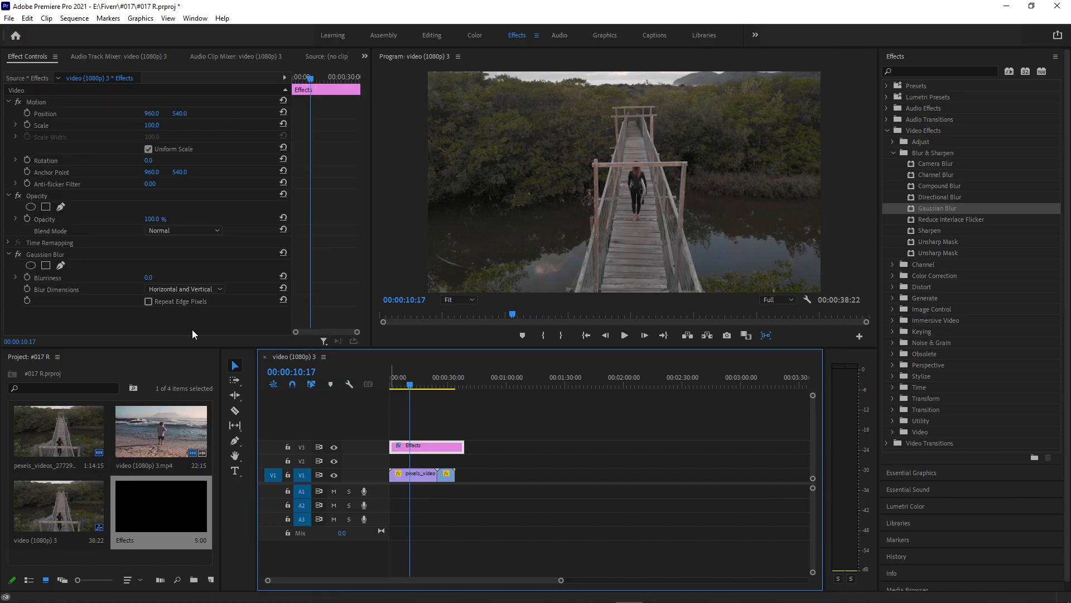
drag(147, 279, 227, 294)
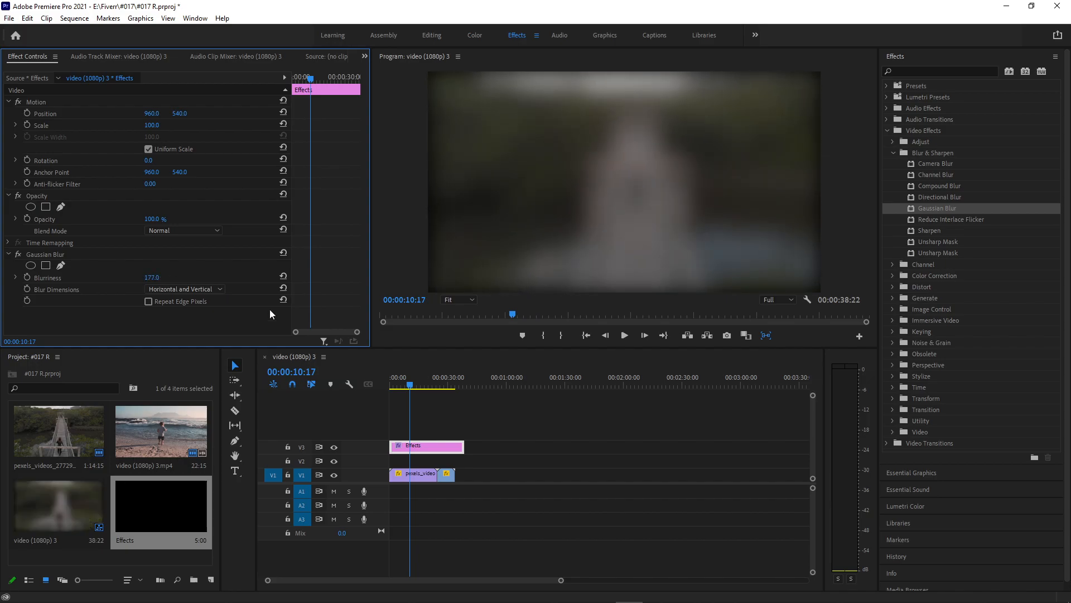
drag(407, 389, 449, 384)
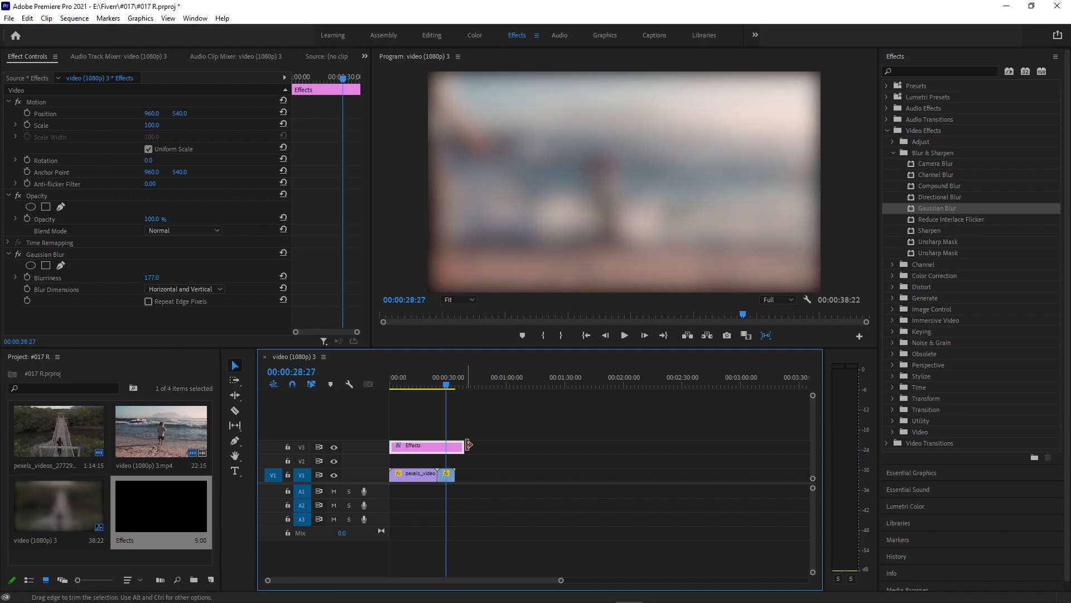
click(417, 376)
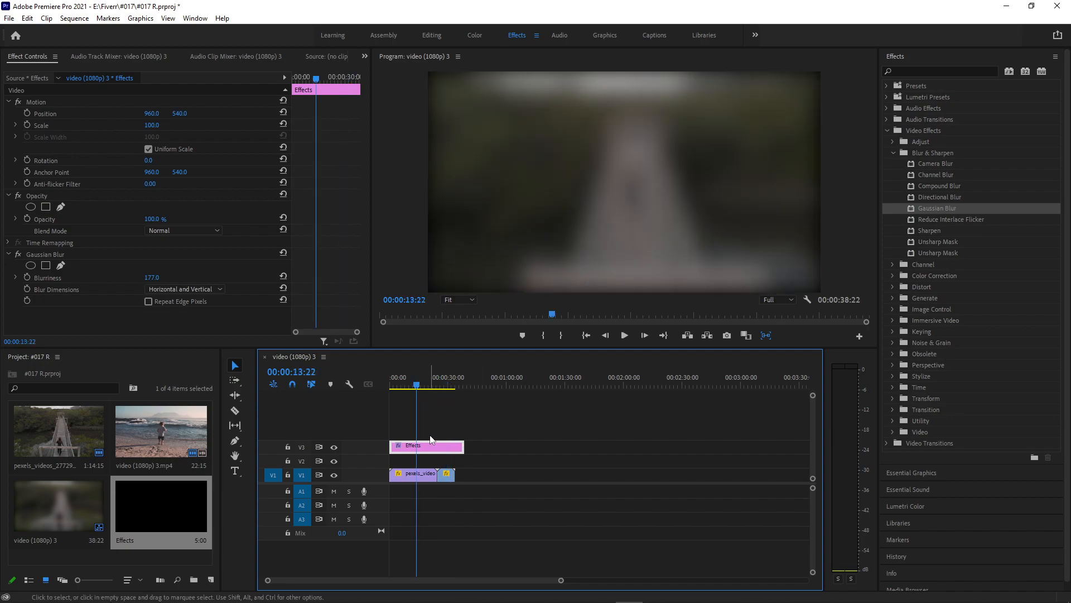
- Move the beach clip to track V2 above the bridge clip and set its opacity to 50%
drag(446, 476, 417, 463)
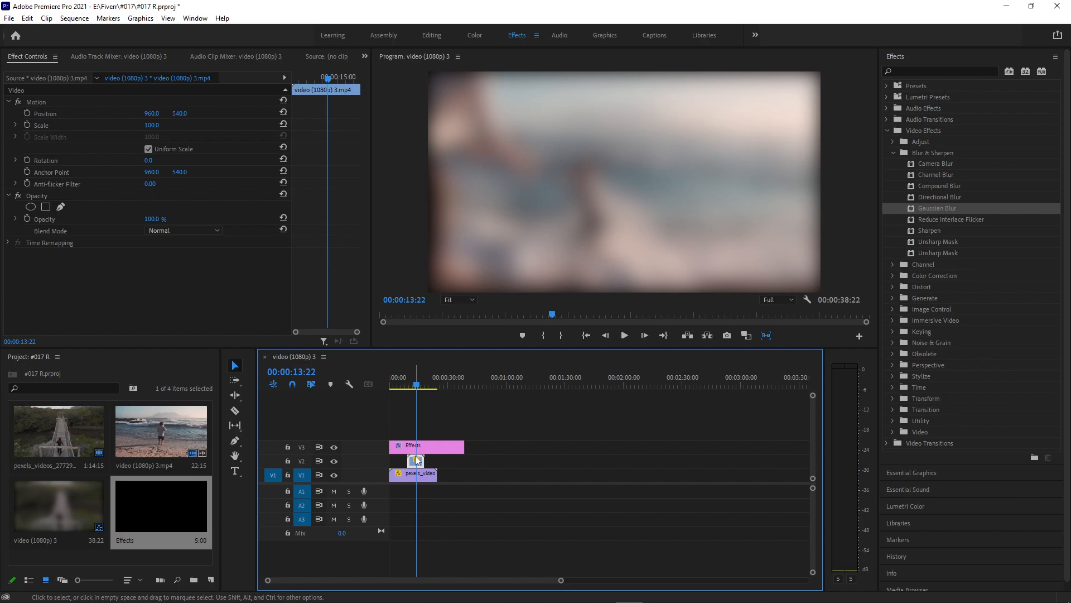
click(152, 219)
text(50)
key(Return)
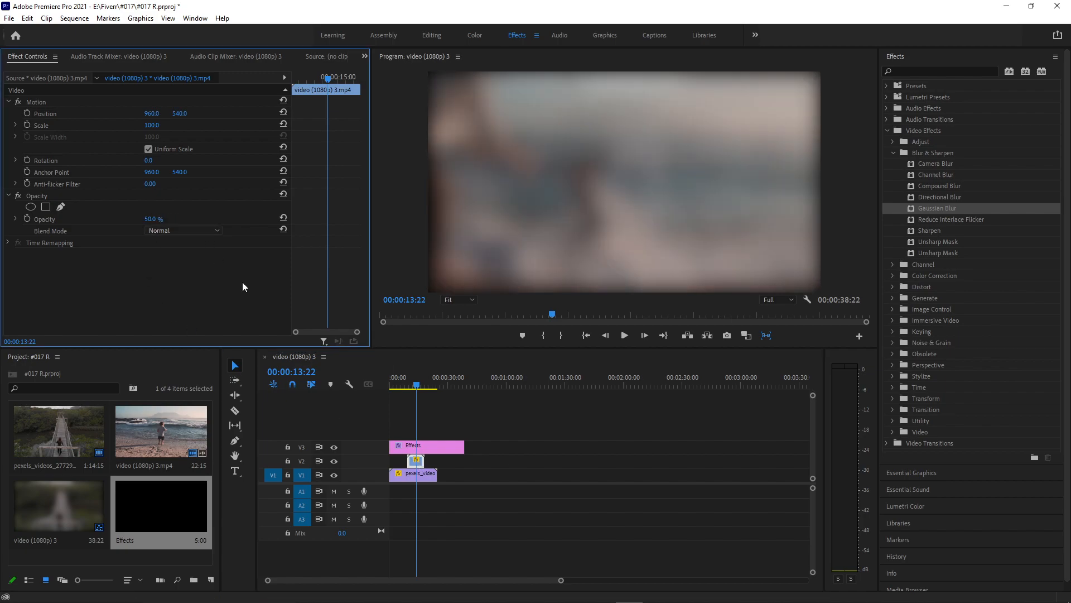
- Set the Gaussian Blur blurriness of the Effects layer to 45
click(413, 460)
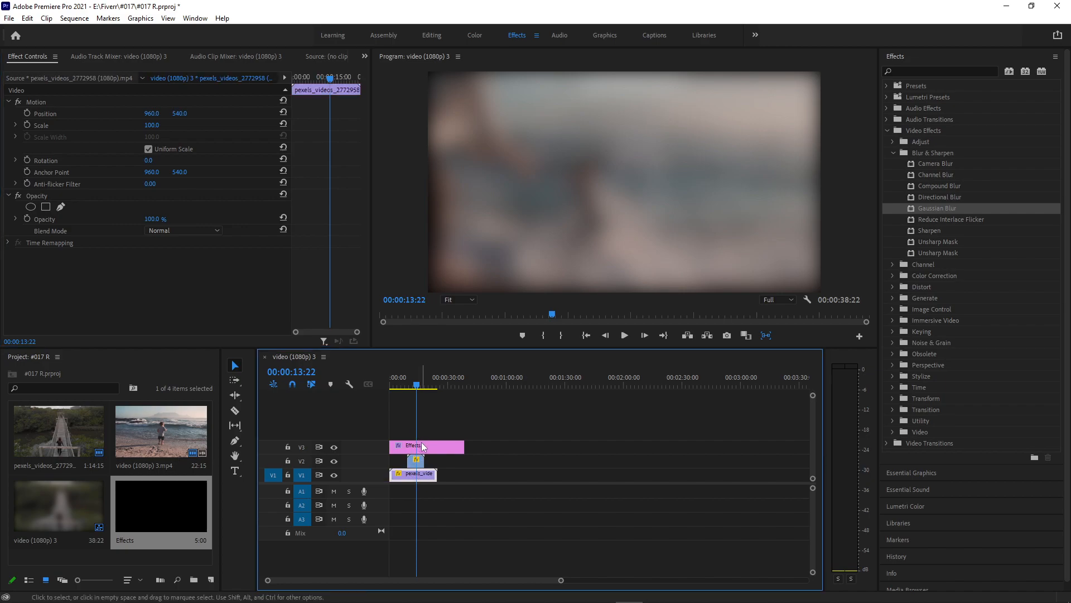
click(427, 446)
drag(156, 277, 74, 277)
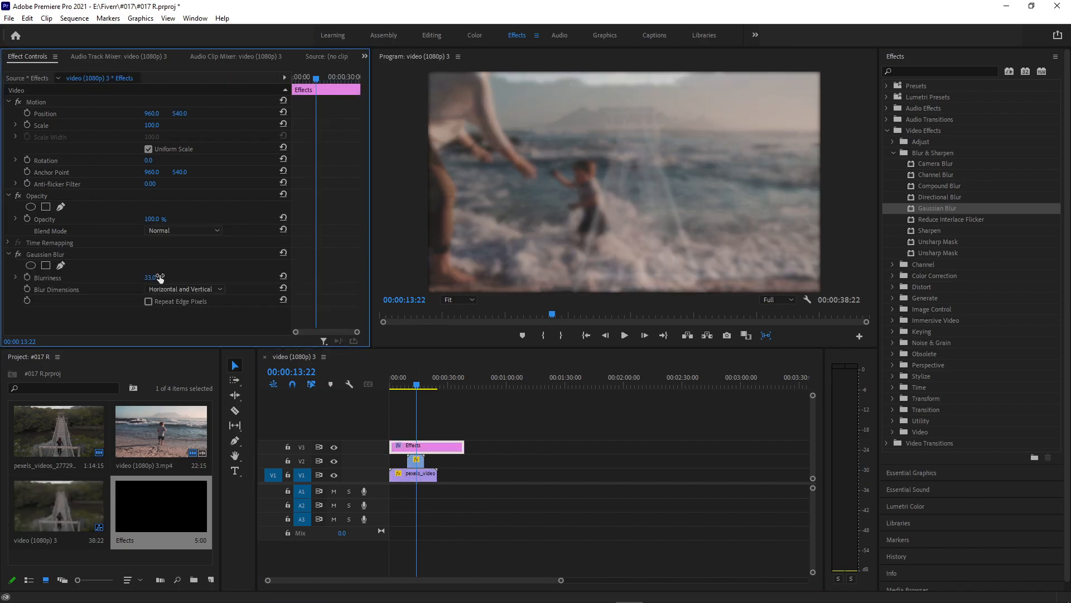
drag(151, 277, 175, 277)
- Nest the bridge and beach clips under the default name and apply Gaussian Blur to the nested sequence
drag(490, 499, 391, 443)
right_click(416, 464)
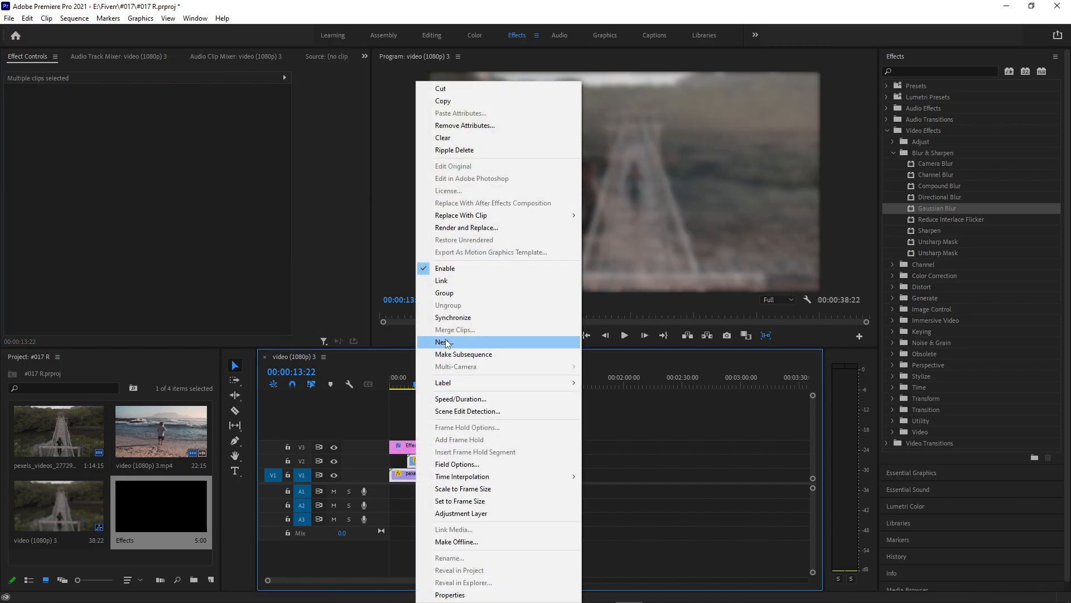
click(463, 342)
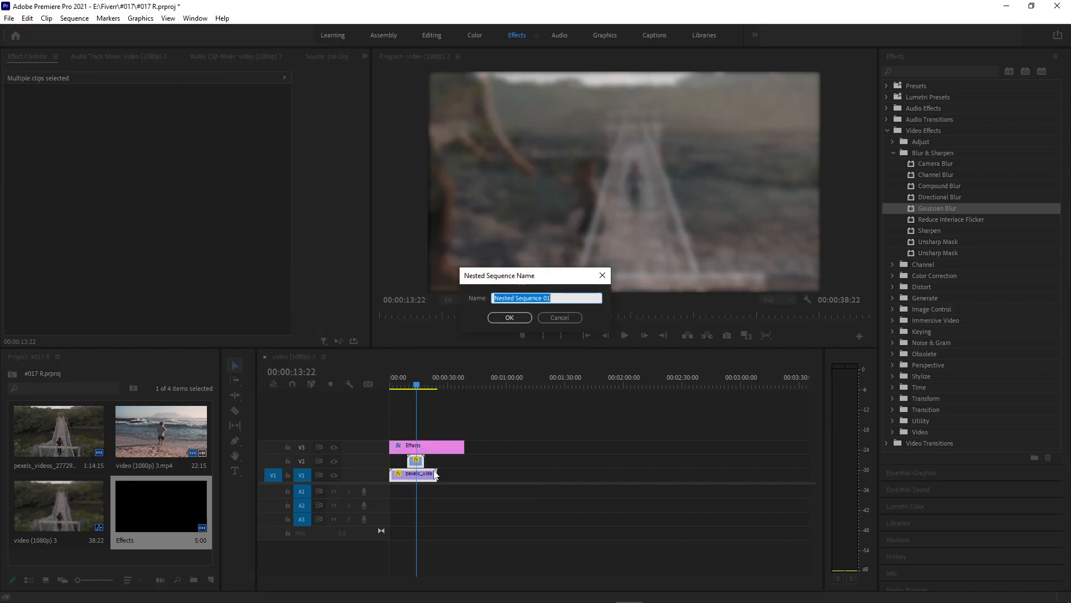
click(509, 313)
drag(916, 210, 413, 474)
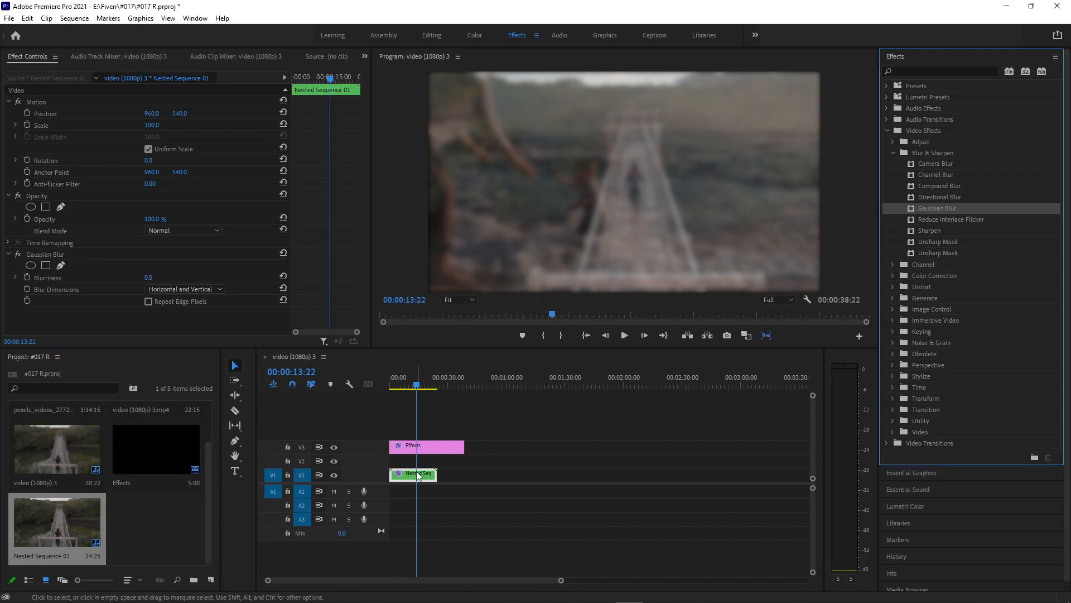
click(54, 256)
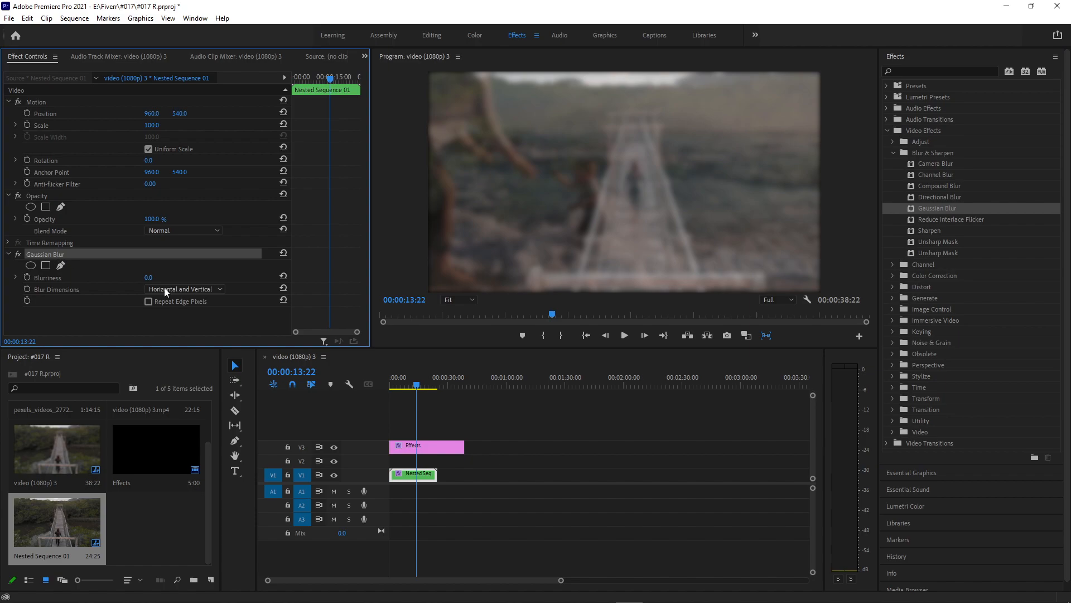
- Undo the nested sequence's Gaussian Blur and the nesting of the two clips
key(ctrl+z)
key(ctrl+z)
click(489, 485)
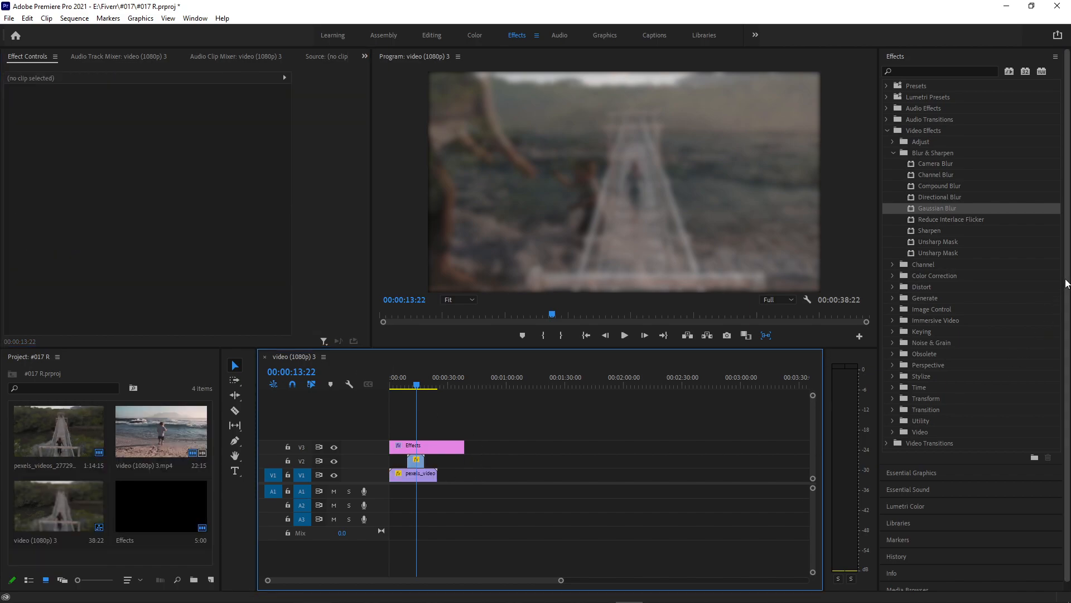
- Add a Lumetri Color correction to the Effects layer with the exposure at 0.1
click(907, 504)
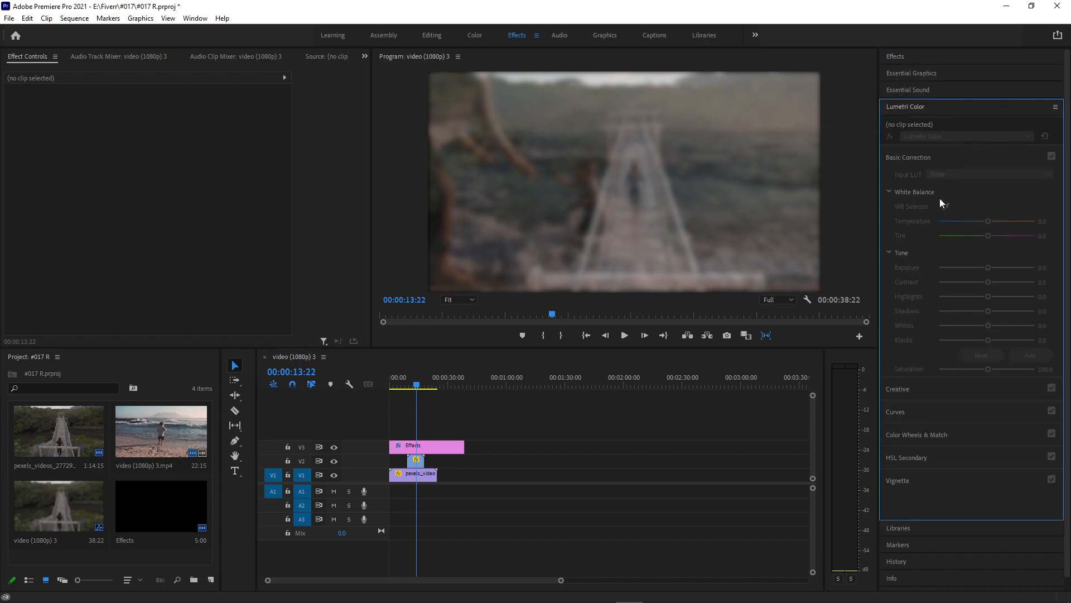
click(427, 446)
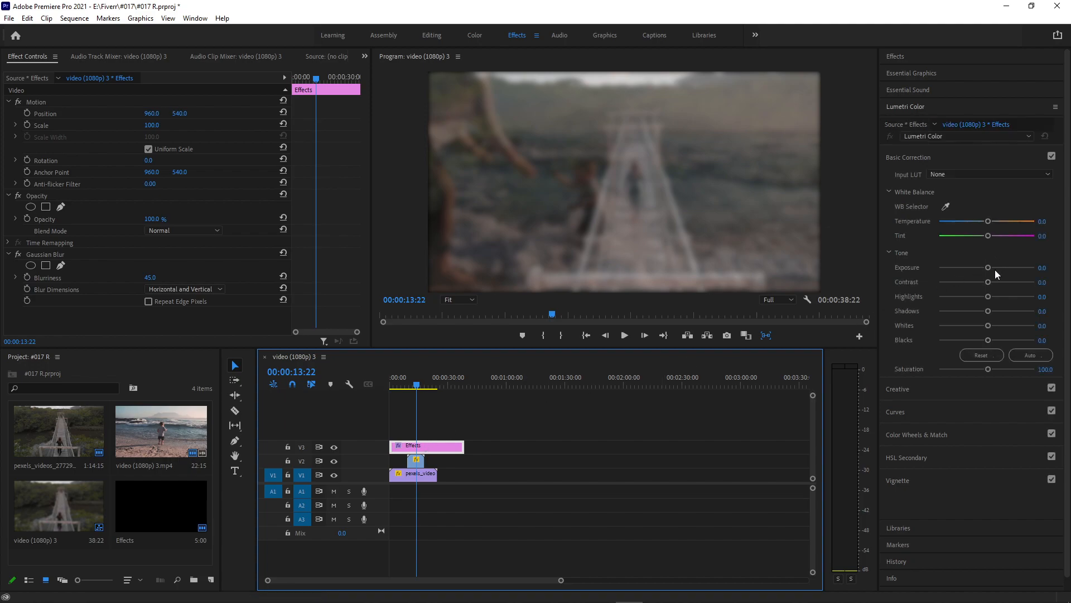
mouse_move(989, 269)
mouse_down()
mouse_move(1012, 270)
mouse_move(988, 269)
mouse_up()
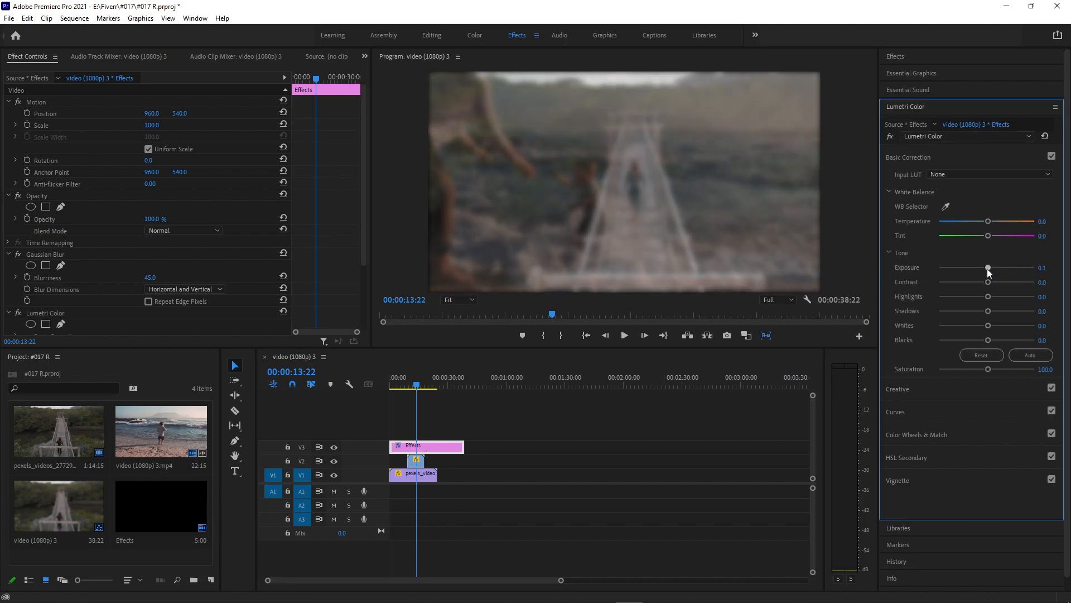
- Look over the Input LUT options and the Creative settings of the Effects layer's Lumetri Color
click(979, 174)
click(979, 173)
click(920, 389)
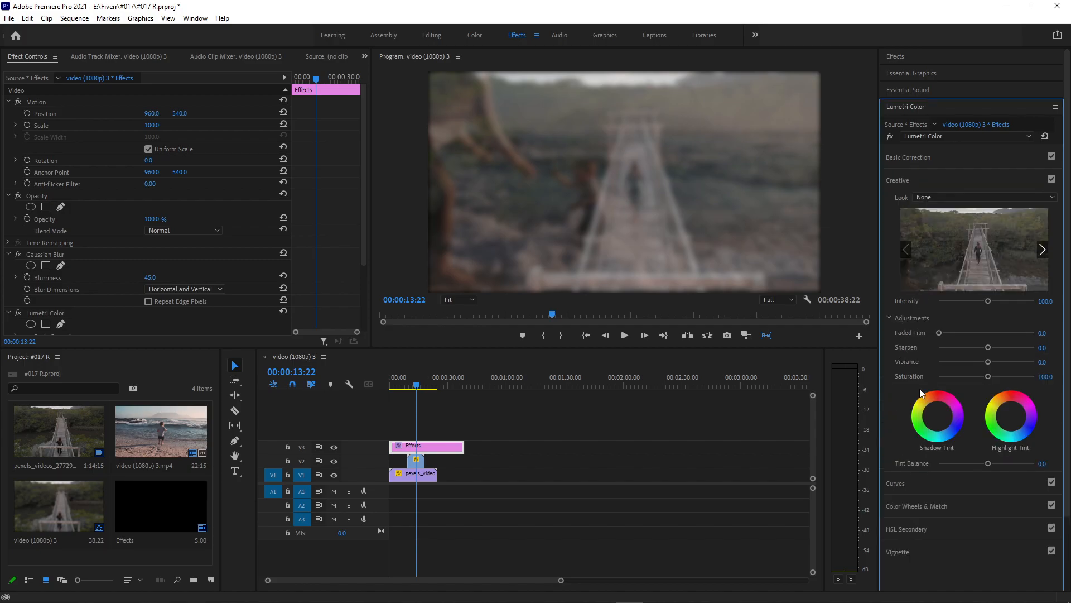
- Darken the Effects layer by pulling the lower part of the white RGB curve slightly down in Lumetri Color
click(948, 198)
click(941, 197)
click(915, 485)
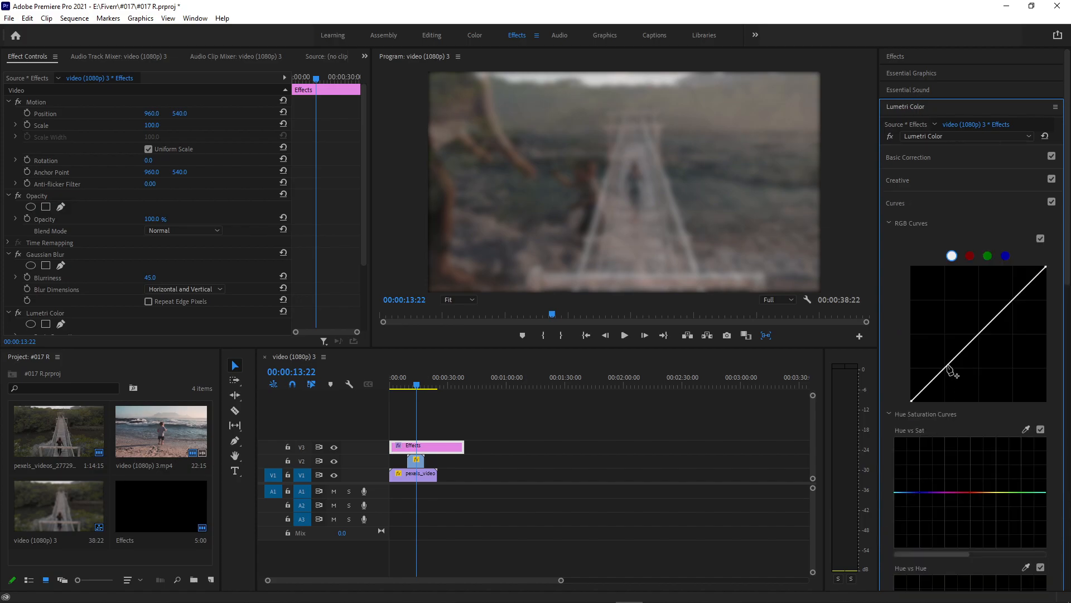
mouse_move(943, 373)
mouse_down()
mouse_move(955, 384)
mouse_move(946, 364)
mouse_move(952, 374)
mouse_up()
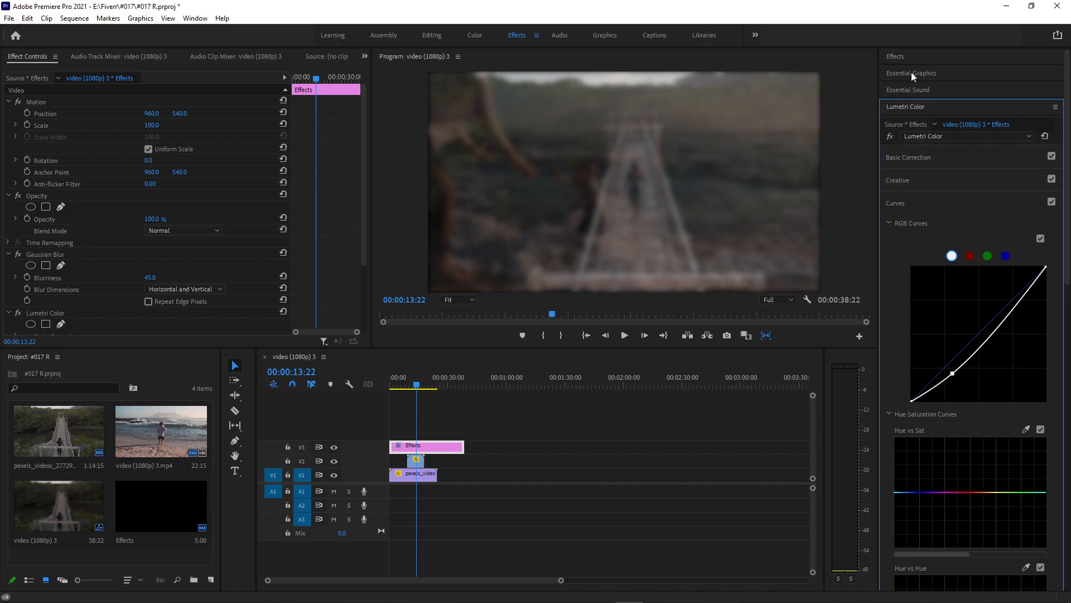
click(907, 57)
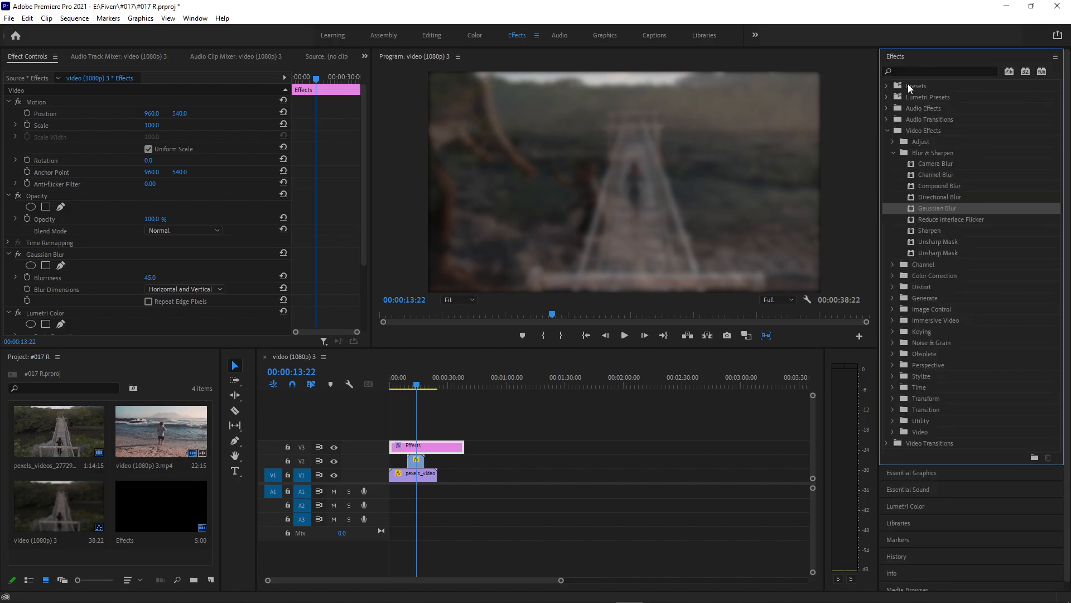
- Try scaling the Effects layer down to 58 with its Motion settings, and reset the scale
click(534, 454)
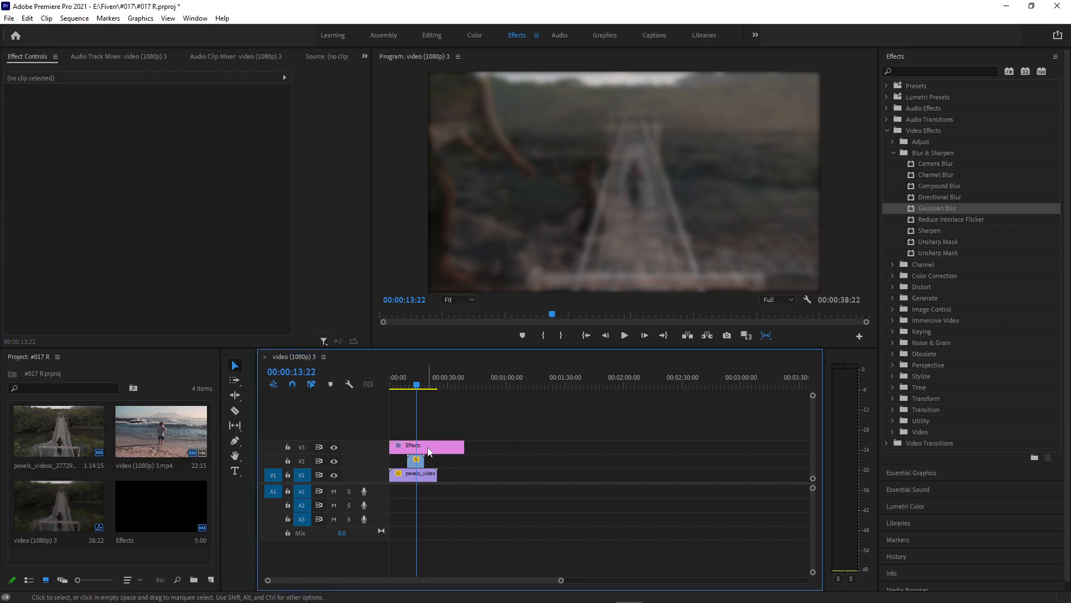
drag(150, 125, 126, 125)
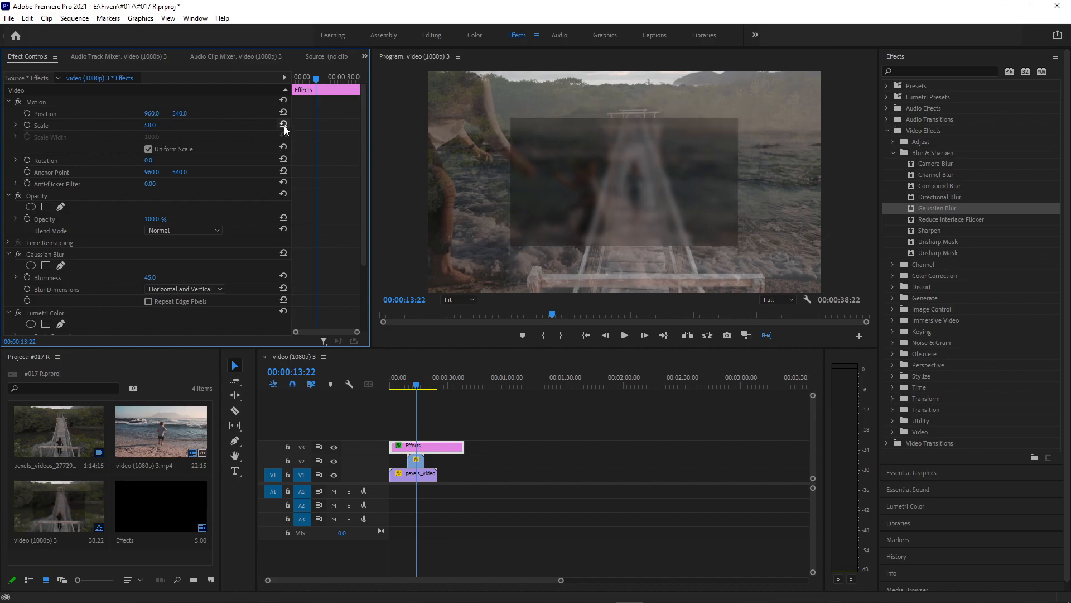
click(283, 124)
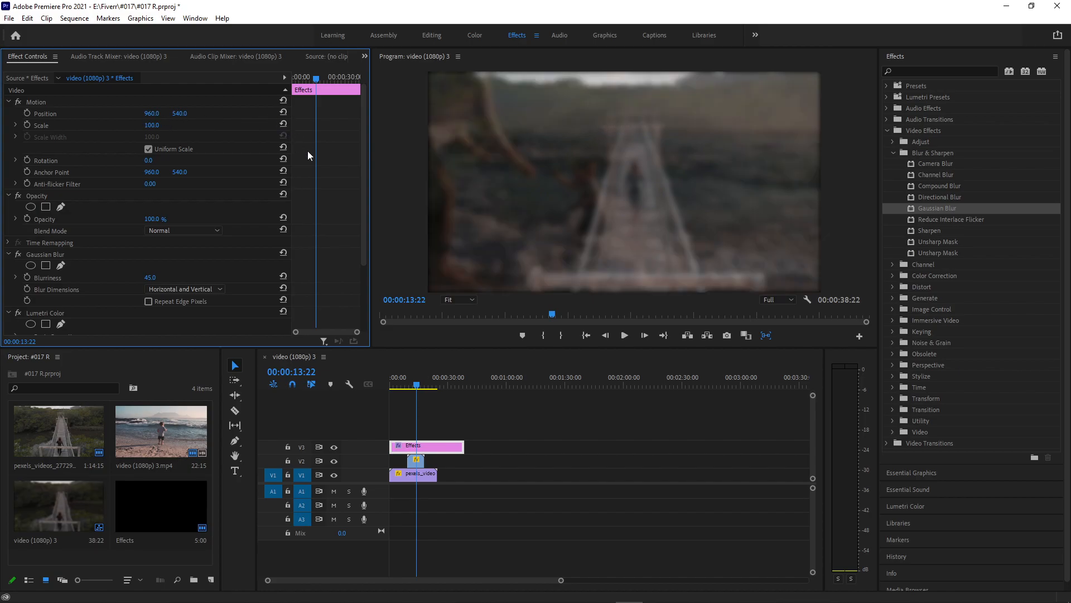
- Find the Transform effect under Distort and apply it to the Effects layer
click(923, 73)
text(transfo)
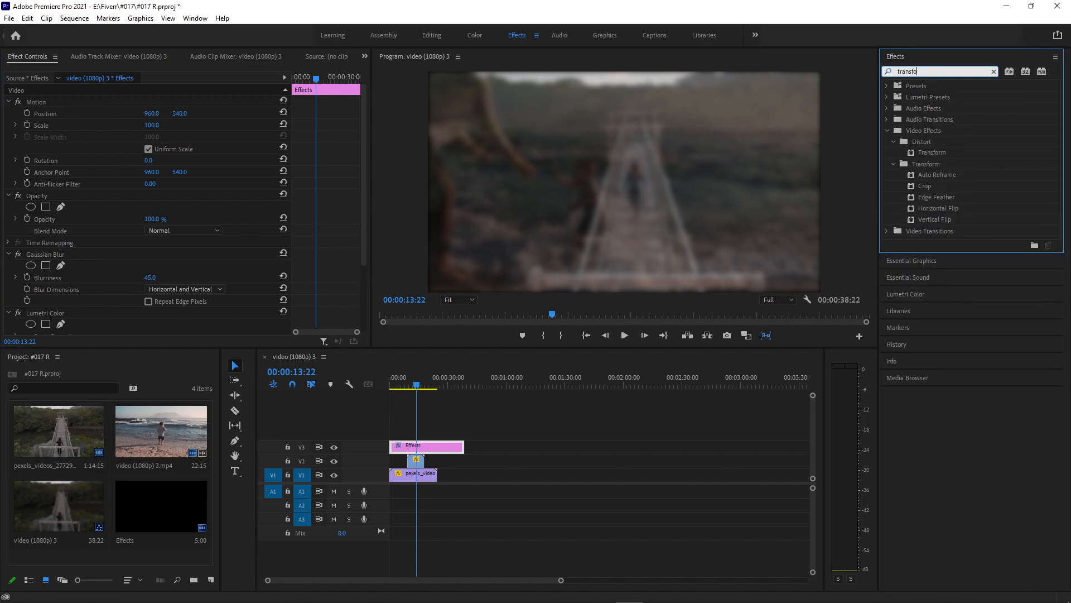
drag(940, 159, 449, 447)
- Try a Transform scale of 71 and a horizontal anchor point of 1006 on the Effects layer, resetting each one
scroll(106, 223, down, 8)
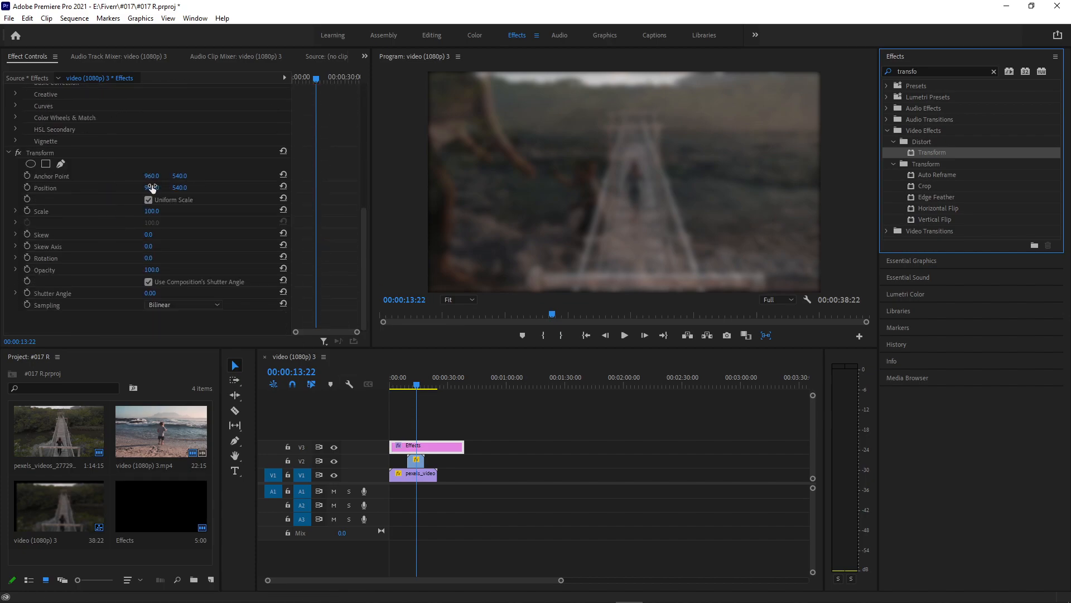
mouse_move(151, 211)
mouse_down()
mouse_move(71, 211)
mouse_move(154, 211)
mouse_move(120, 210)
mouse_move(136, 211)
mouse_up()
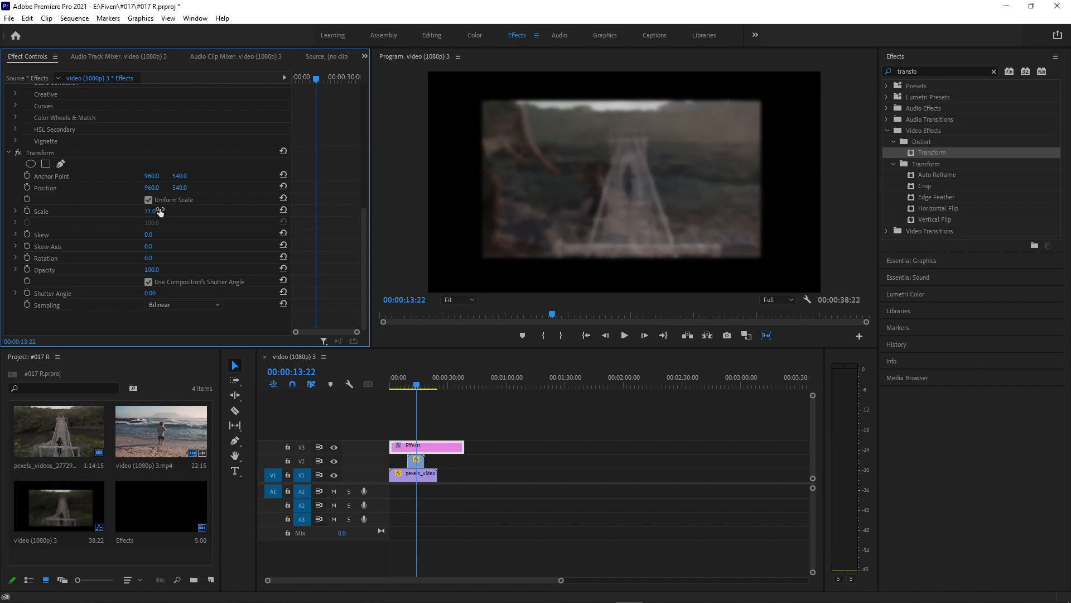
click(283, 209)
click(151, 177)
click(178, 175)
drag(159, 176, 184, 177)
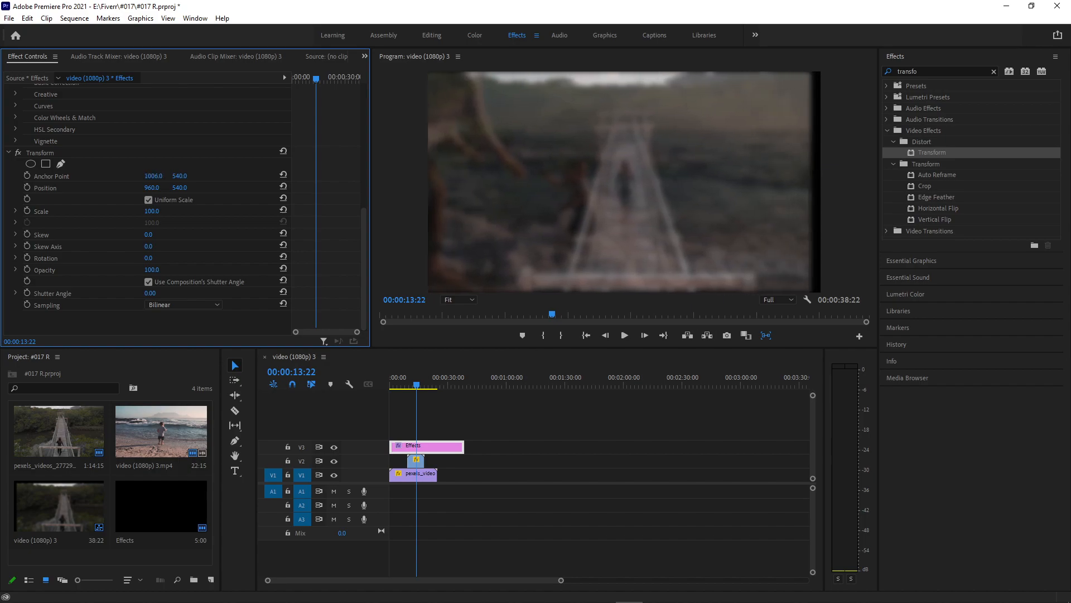
click(283, 174)
click(645, 458)
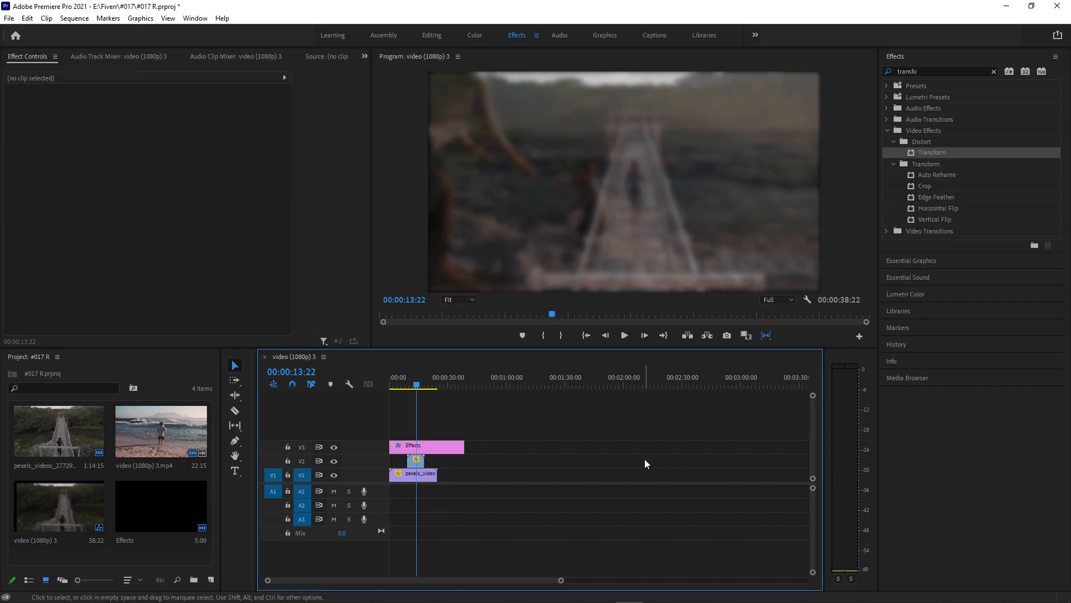